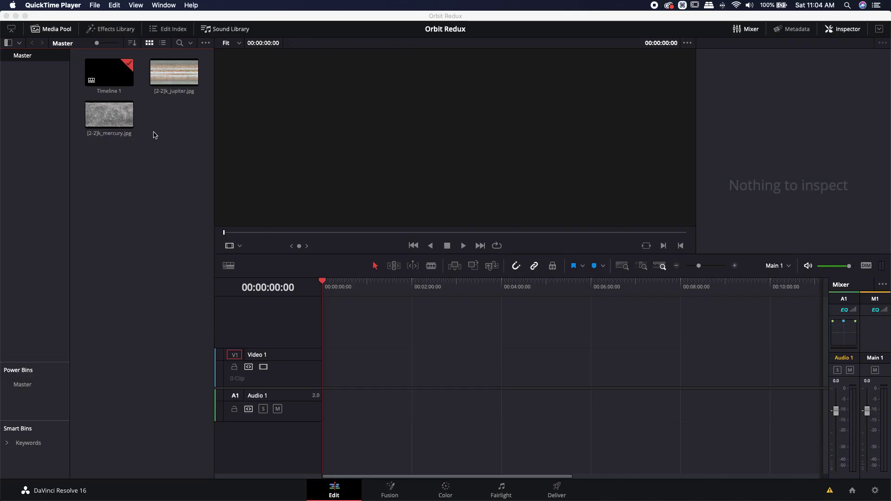
- Create a default Fusion Composition clip, place it on Video 1 of Timeline 1, and go to Fusion
right_click(168, 120)
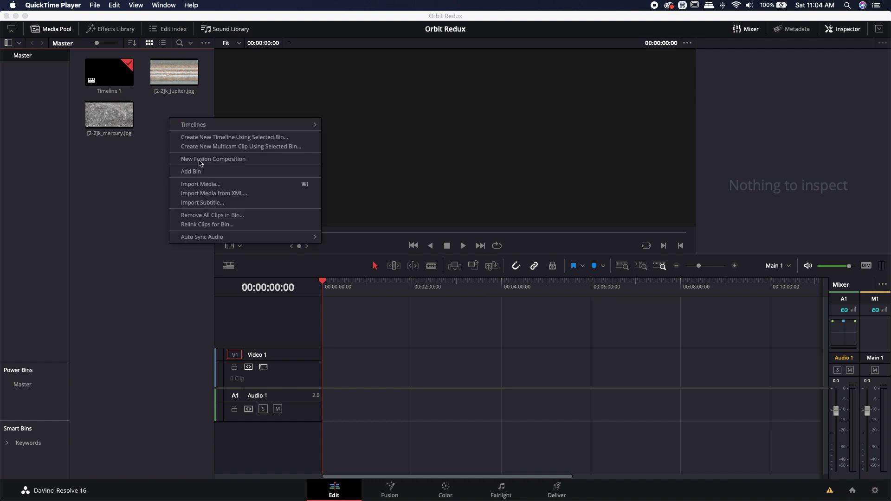
left_click(200, 159)
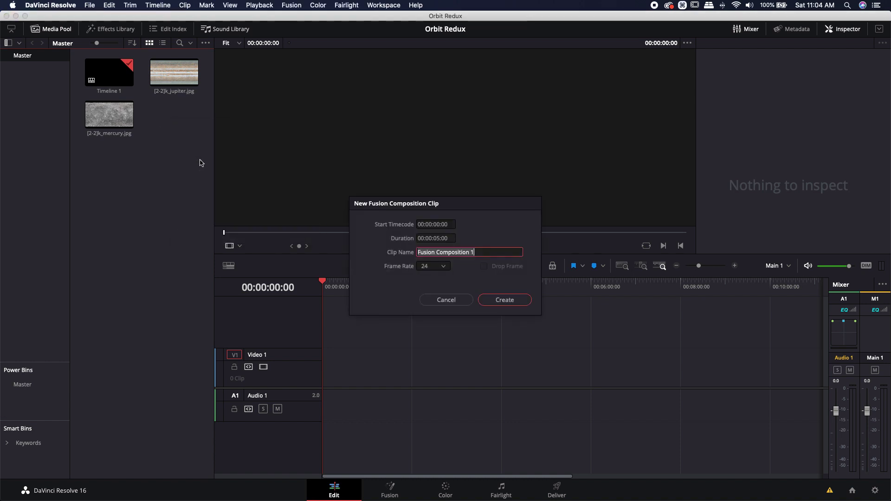
left_click(498, 300)
left_click_drag(174, 116, 338, 378)
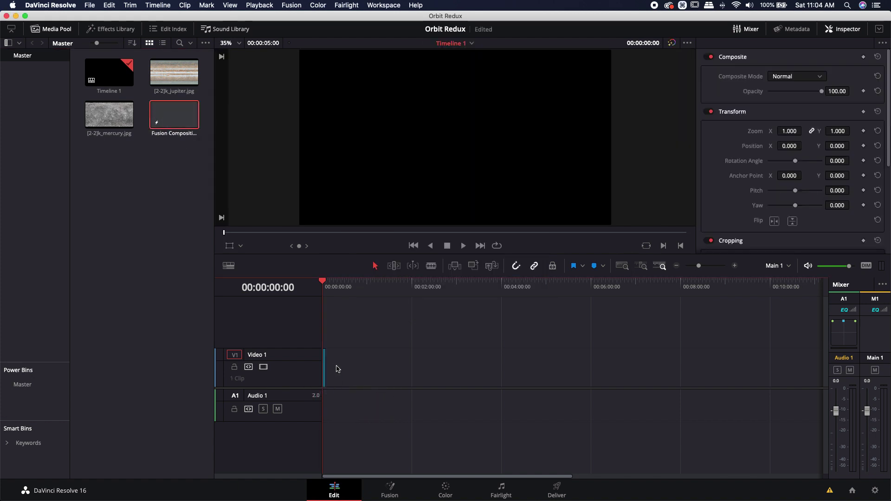
left_click(387, 488)
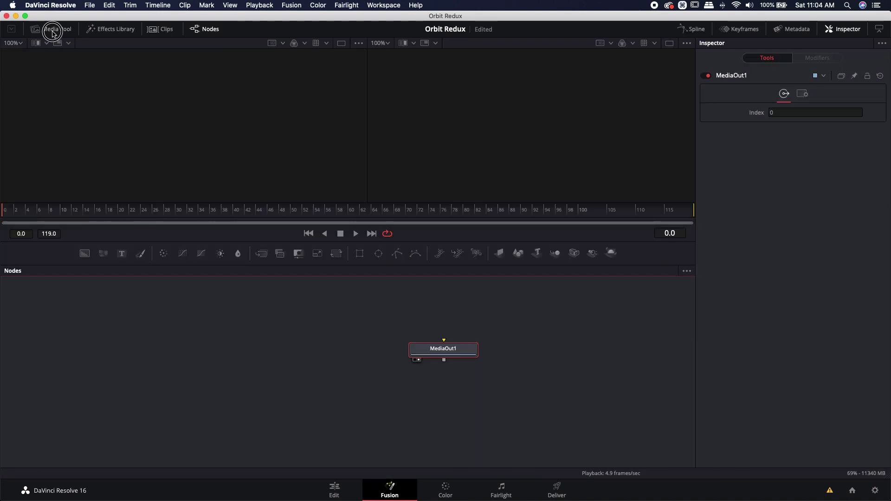
- Add the mercury and Jupiter images as MediaIn1 and MediaIn2, moving MediaOut1 to the far right
left_click(54, 29)
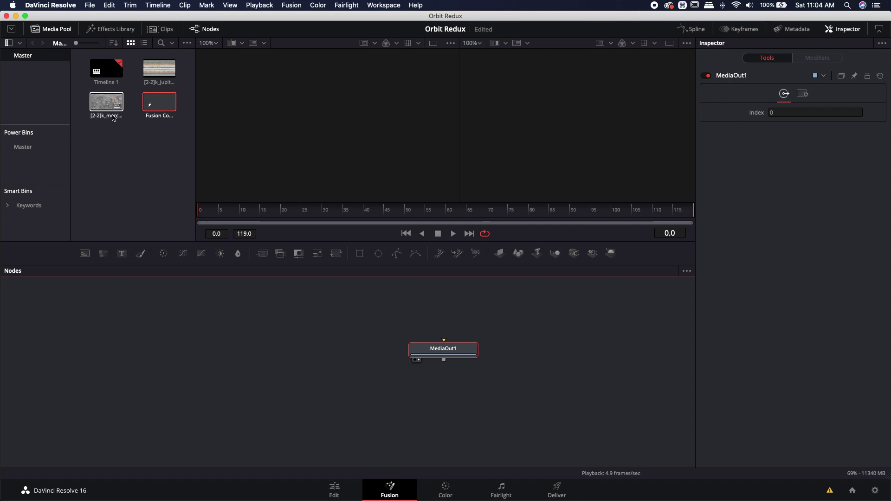
left_click_drag(101, 109, 132, 319)
left_click_drag(155, 71, 221, 321)
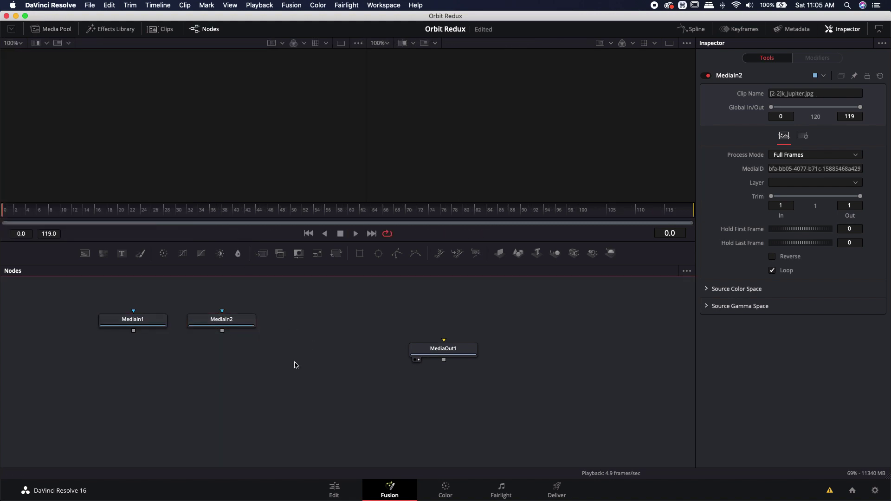
scroll(294, 353, "down", 1)
left_click_drag(442, 340, 629, 373)
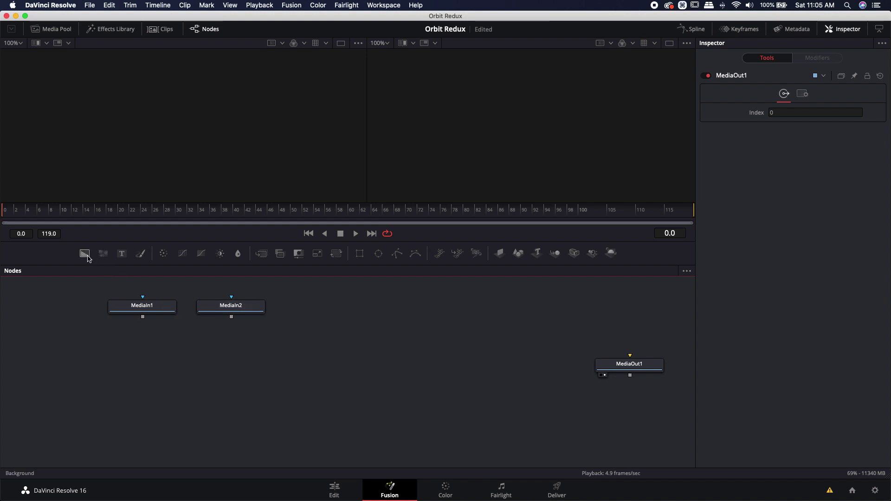
- Add a black Background1 node connected into MediaOut1, keeping the dual viewer layout
left_click_drag(85, 256, 644, 371)
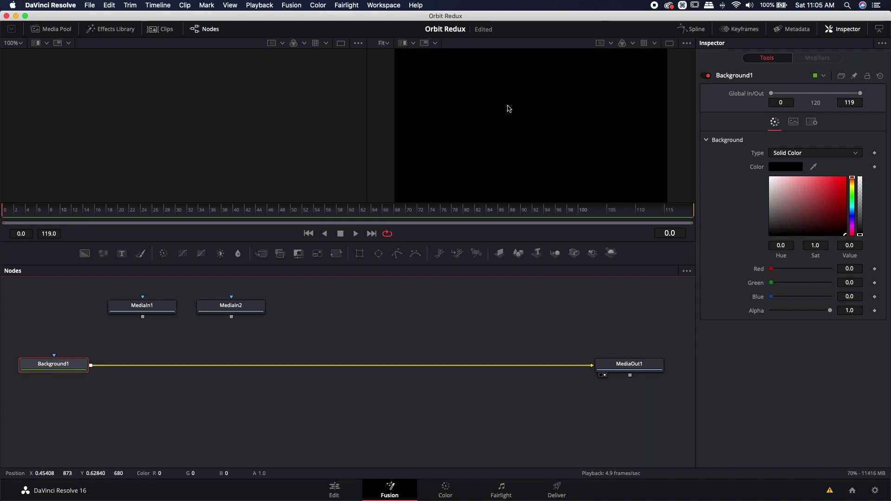
left_click(670, 44)
left_click(670, 44)
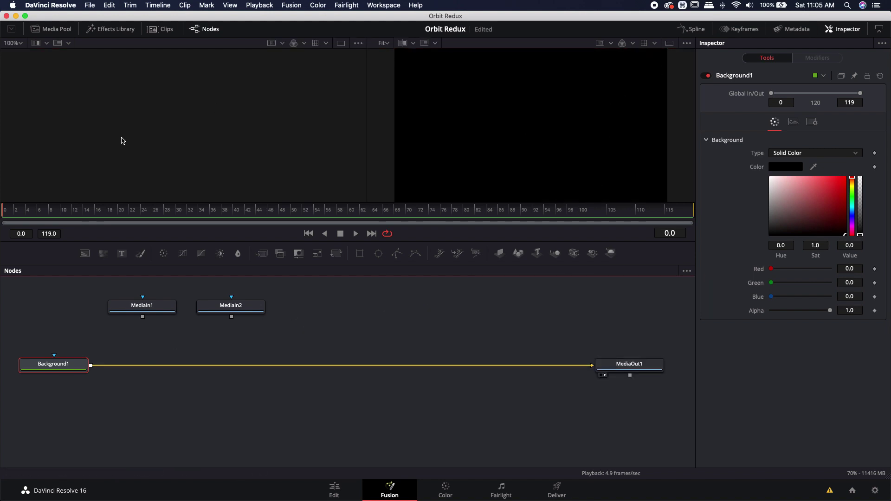
- Rename the mercury node MediaIn1 to 'moon', showing it in the right viewer
left_click_drag(124, 297, 166, 132)
left_click(126, 300)
key("2")
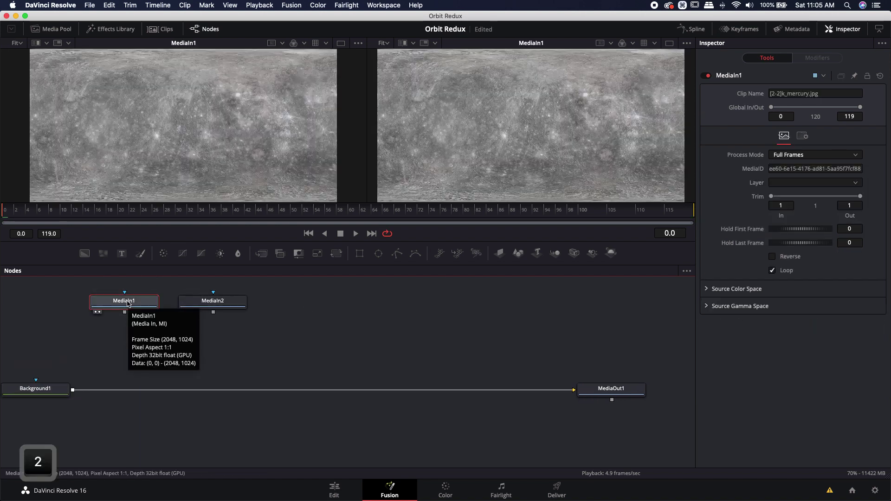
key("F2")
type("moon")
key("Return")
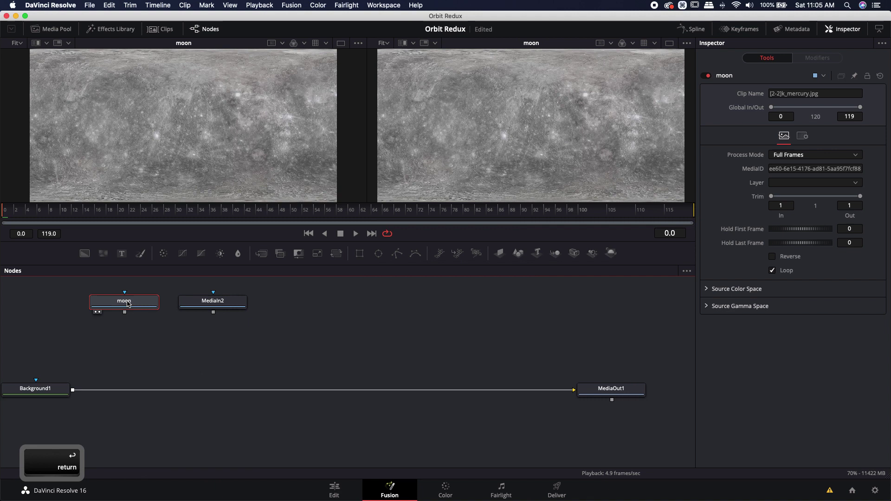
- Rename the Jupiter node MediaIn2 to 'planet' and move both media nodes higher in the graph
key("1")
left_click(211, 304)
key("F2")
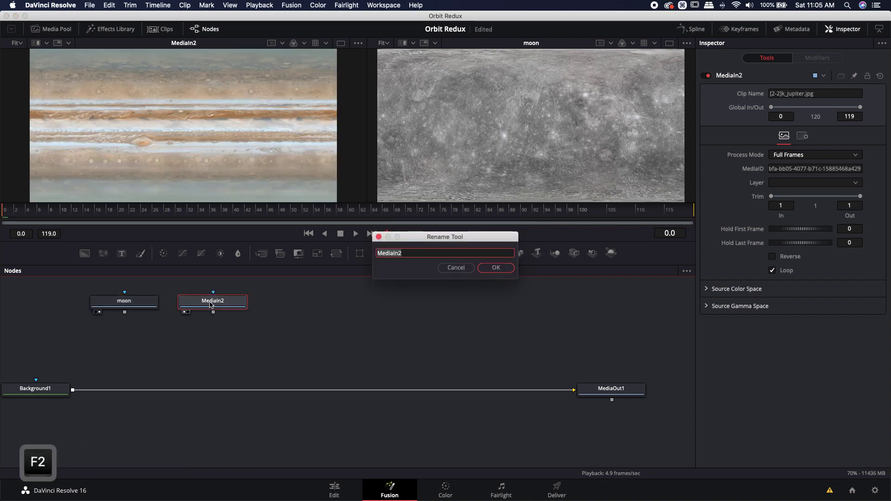
type("planet")
key("Return")
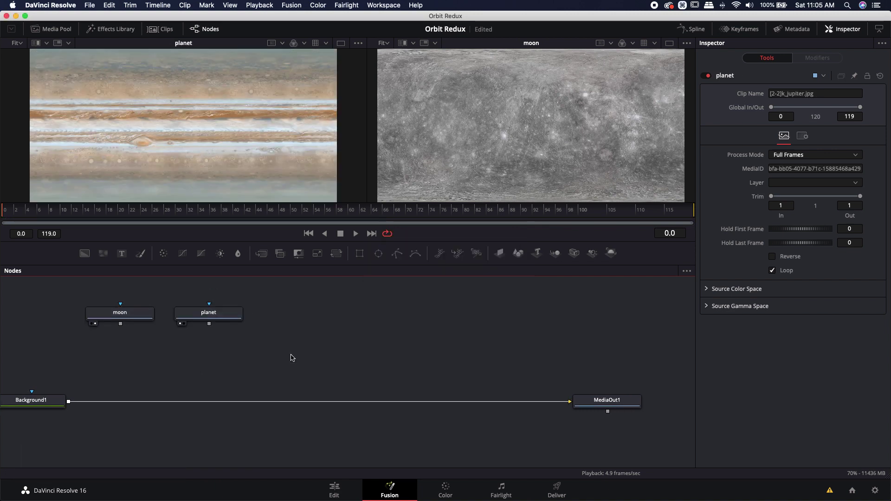
scroll(291, 358, "up", 2)
left_click_drag(89, 307, 228, 363)
left_click_drag(195, 339, 195, 310)
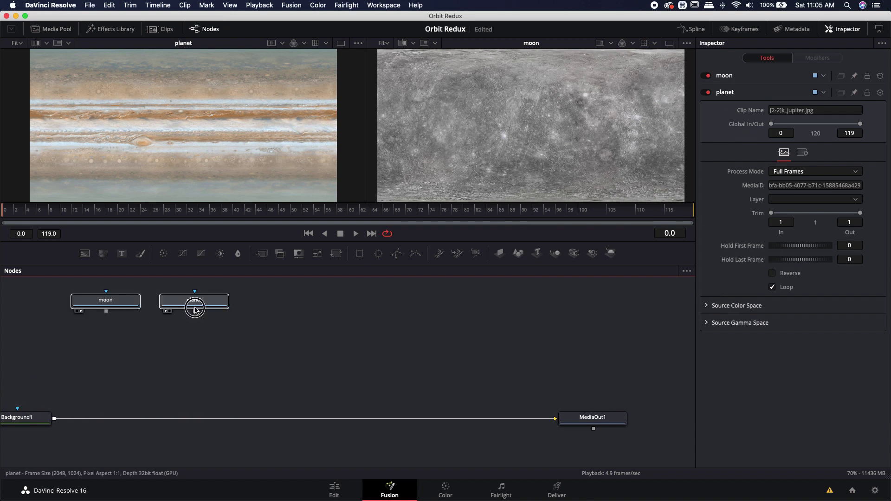
left_click(324, 338)
scroll(297, 320, "left", 2)
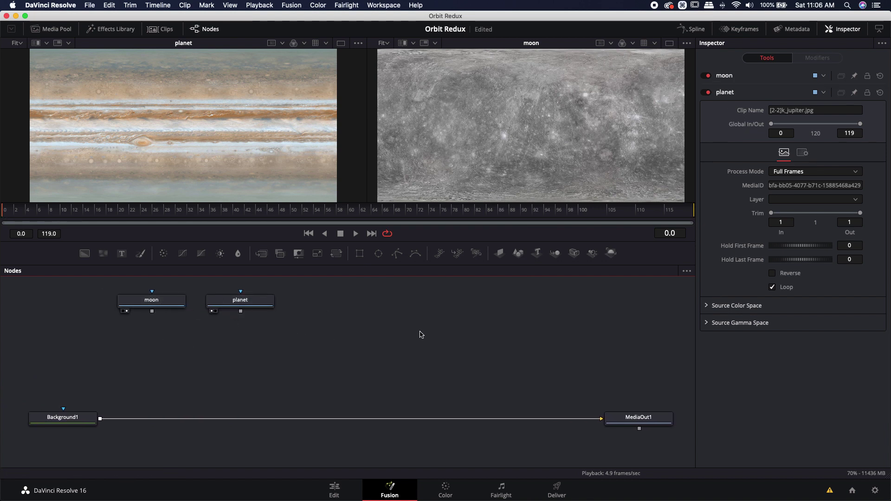
- Add two Shape3D nodes, a Merge3D, a Camera3D and a Renderer3D to the graph
left_click(519, 253)
left_click(519, 254)
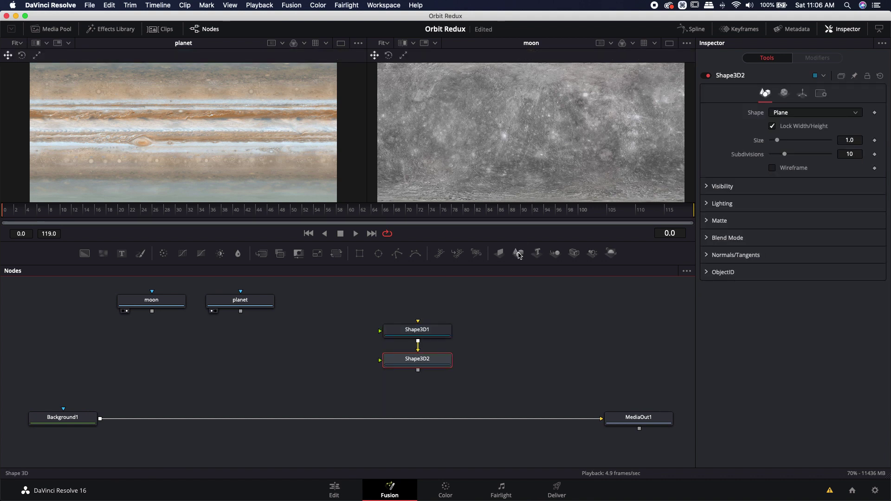
left_click(555, 254)
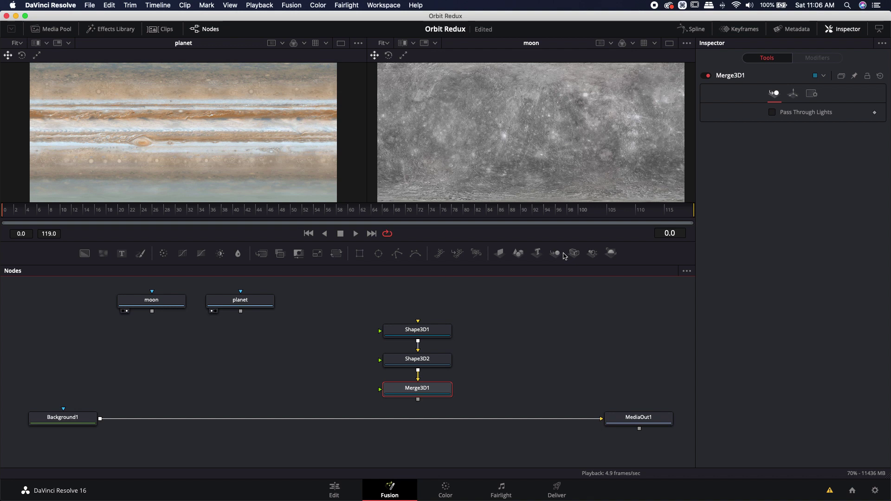
left_click(576, 254)
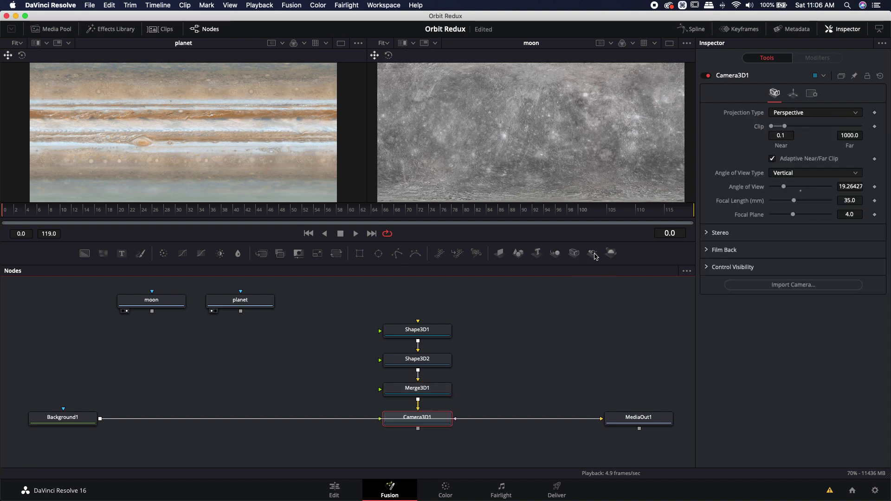
left_click(611, 253)
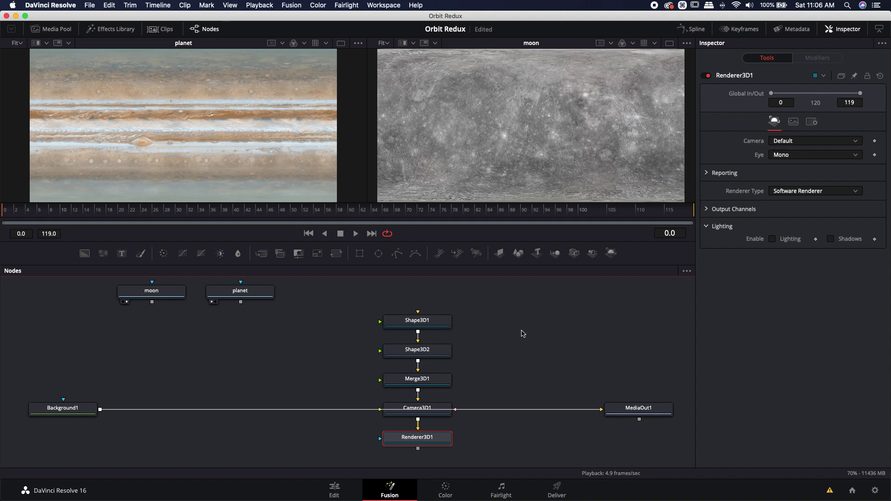
scroll(530, 359, "up", 1)
- Rearrange the 3D nodes beside moon and planet, clearing default links and placing Renderer3D1 under Merge3D1
left_click(531, 360)
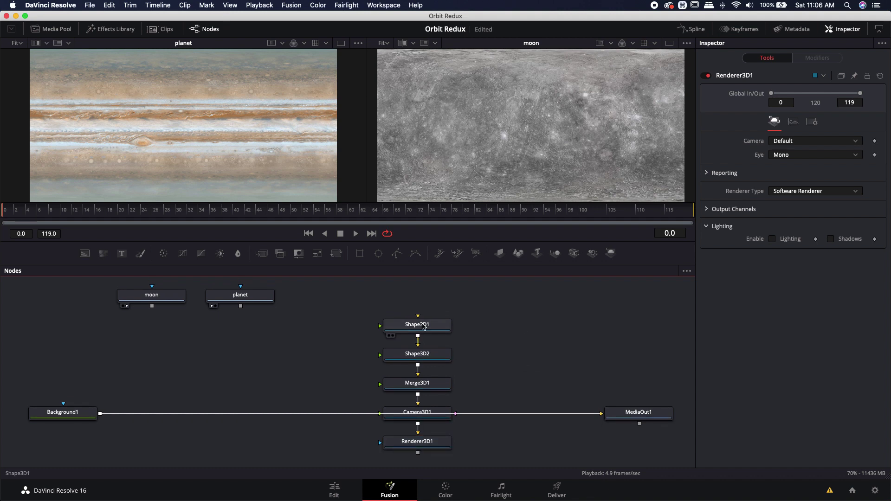
left_click_drag(422, 323, 158, 324)
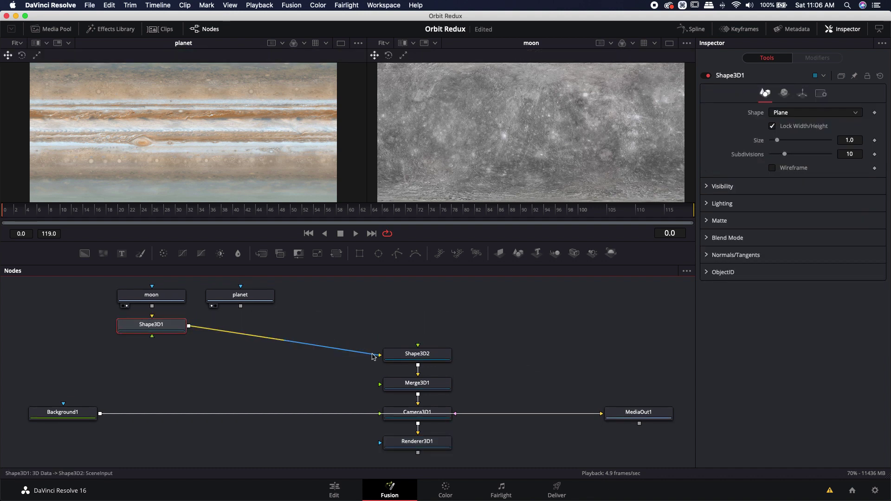
left_click_drag(378, 357, 303, 344)
left_click_drag(420, 358, 242, 329)
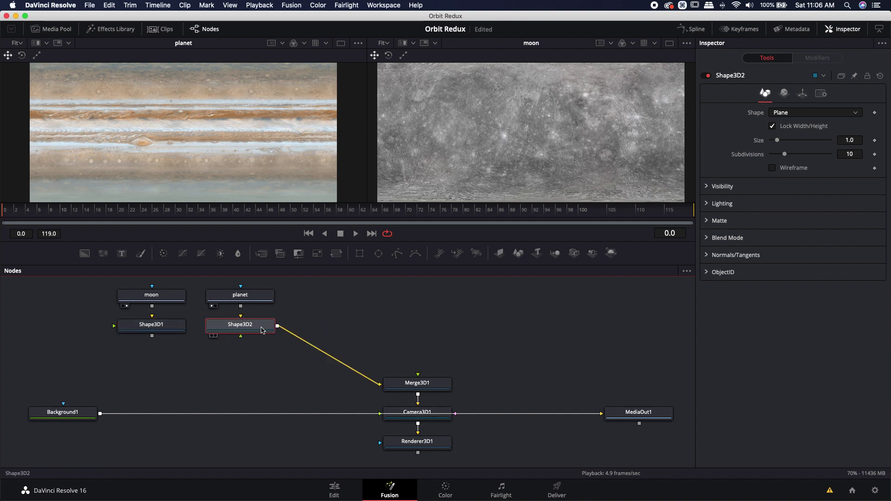
left_click_drag(381, 386, 201, 370)
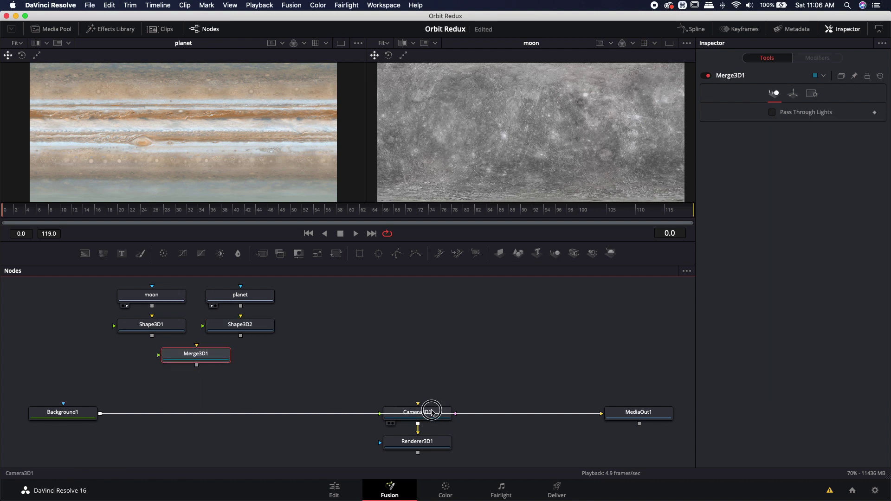
left_click_drag(427, 408, 351, 304)
left_click_drag(397, 451, 176, 395)
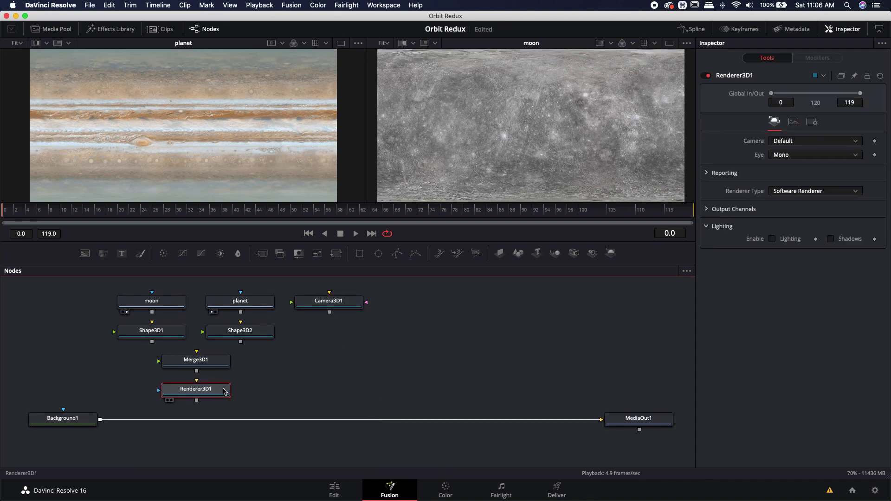
left_click_drag(304, 371, 328, 397)
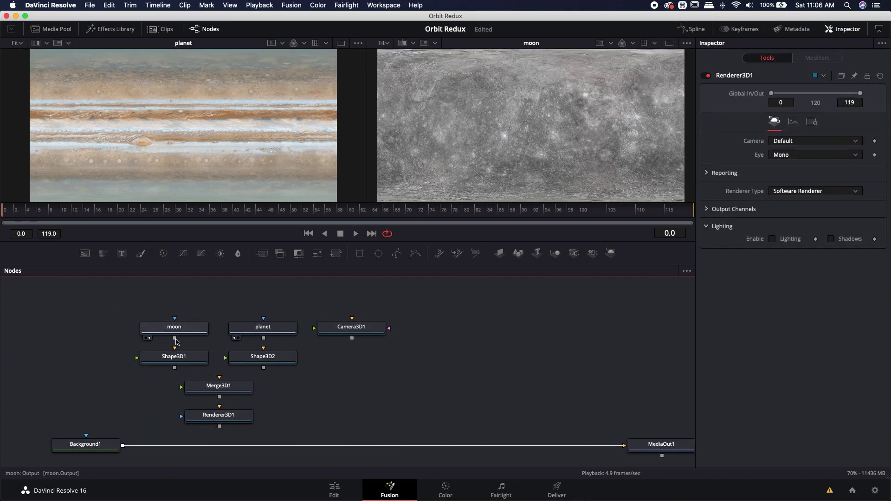
- Connect moon to Shape3D1, planet to Shape3D2, and both shapes plus Camera3D1 into Merge3D1
left_click_drag(176, 341, 174, 354)
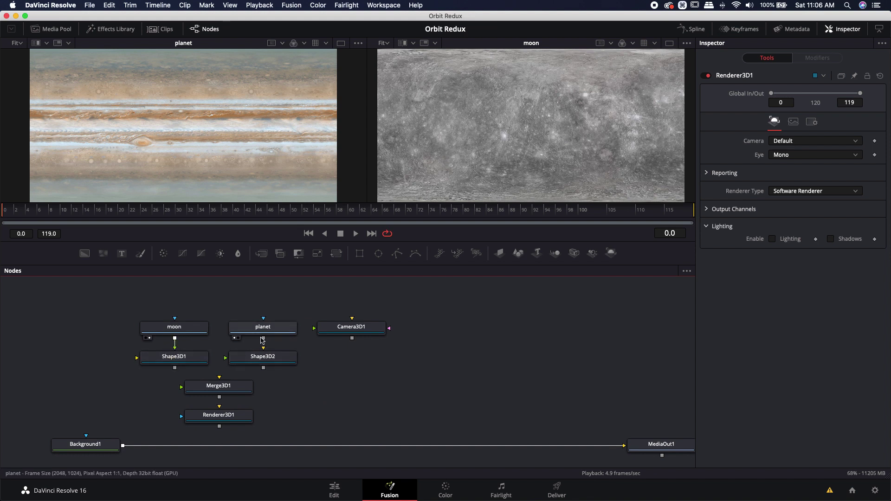
left_click_drag(263, 338, 263, 353)
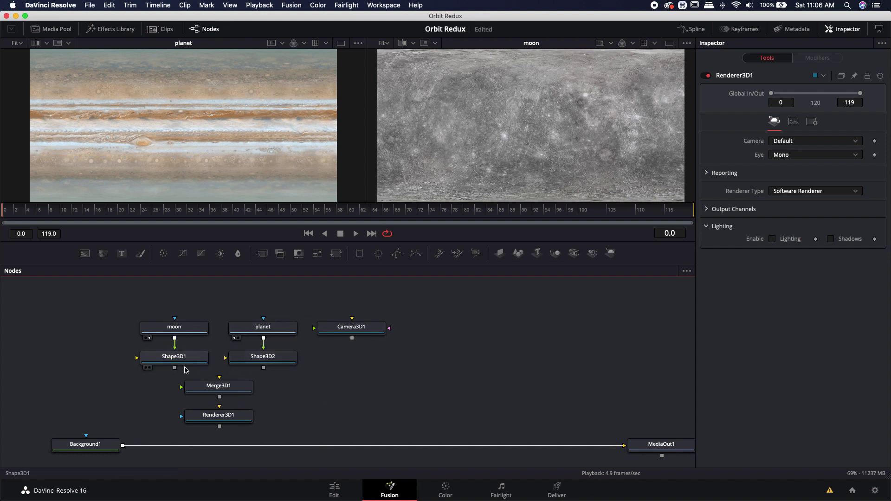
left_click_drag(175, 367, 203, 386)
left_click_drag(263, 368, 257, 387)
left_click_drag(353, 340, 210, 391)
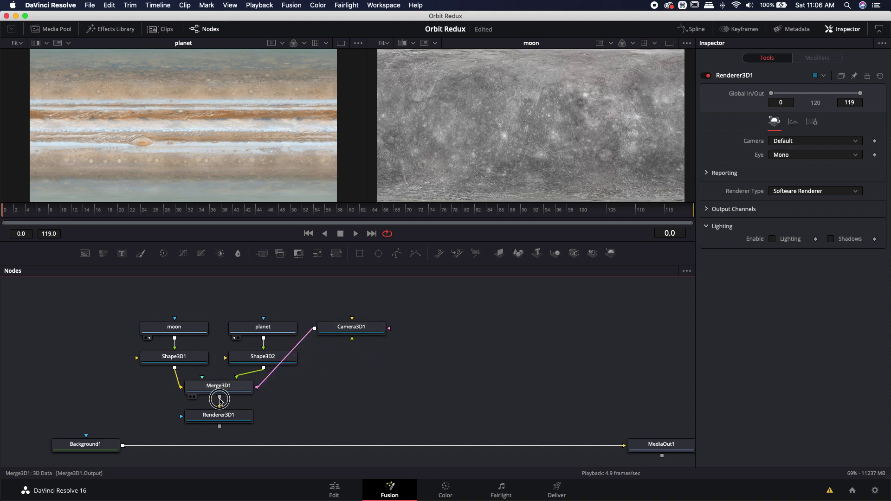
left_click_drag(300, 413, 299, 408)
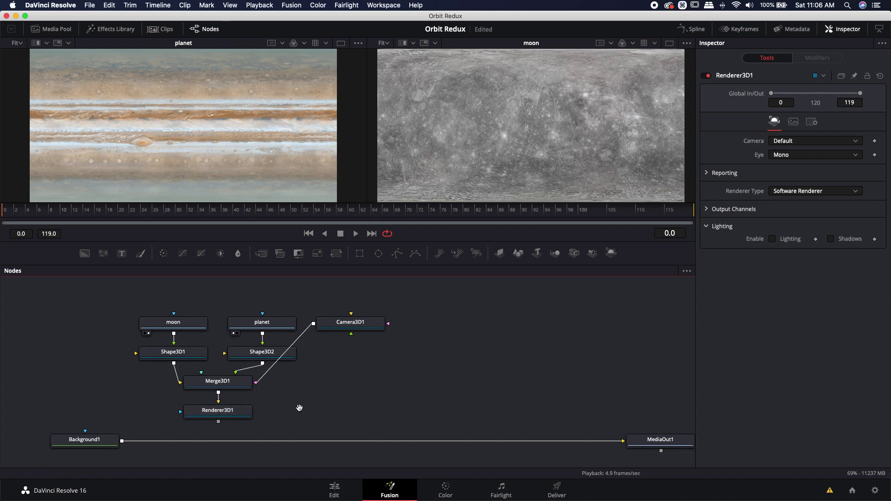
- Insert Merge1 layering Renderer3D1 over Background1 before MediaOut1, and view Merge3D1 in the left viewer
scroll(316, 385, "down", 5)
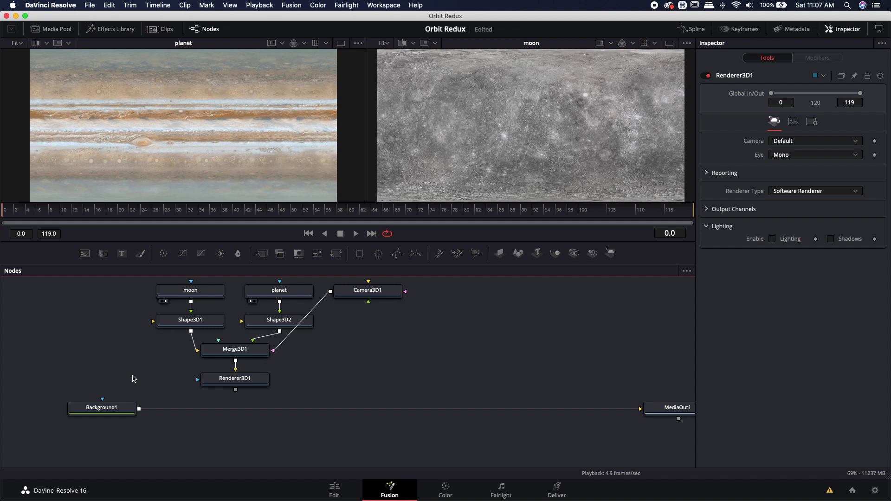
scroll(241, 399, "right", 1)
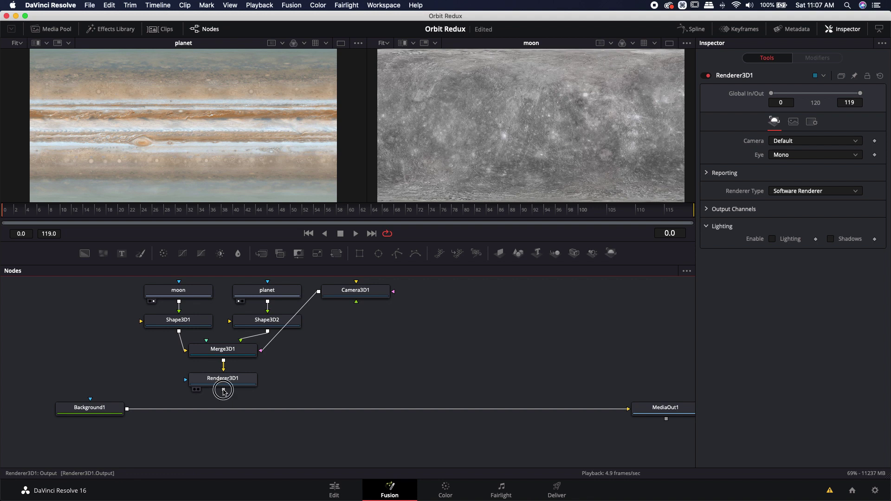
left_click_drag(224, 392, 128, 410)
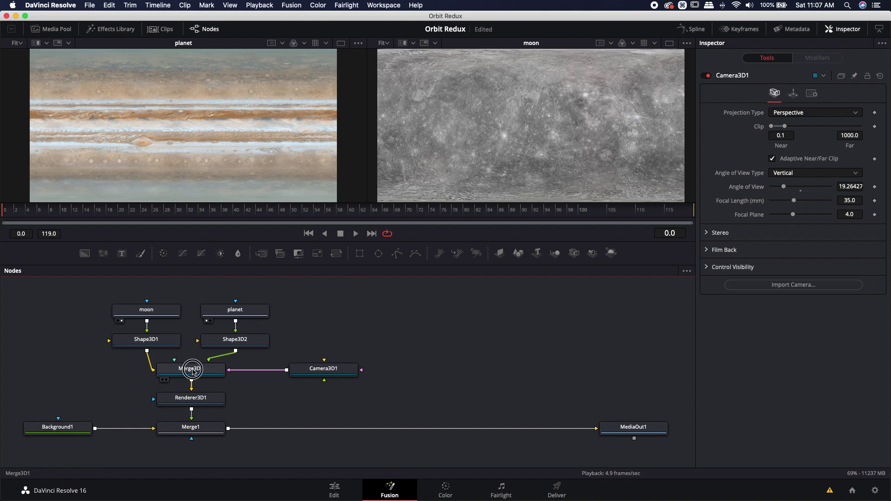
left_click_drag(192, 371, 195, 123)
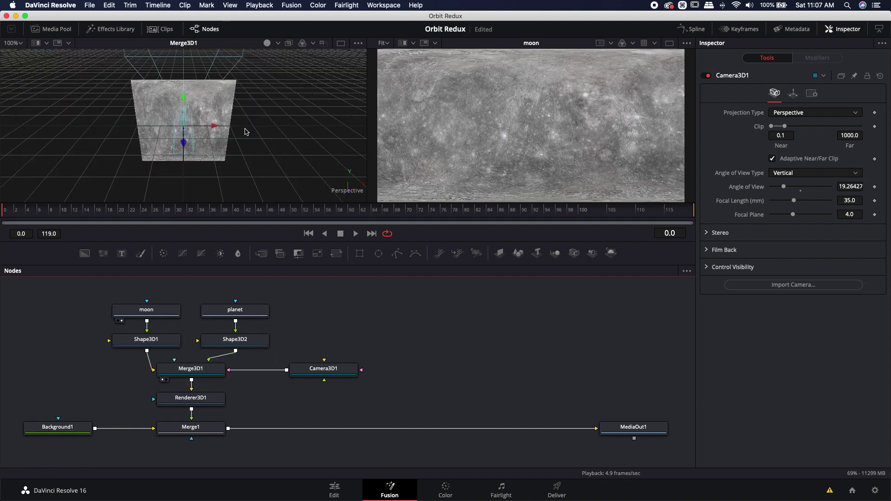
- Orbit and zoom the 3D view, then move Camera3D1 far left along its X axis
left_click_drag(269, 142, 180, 132)
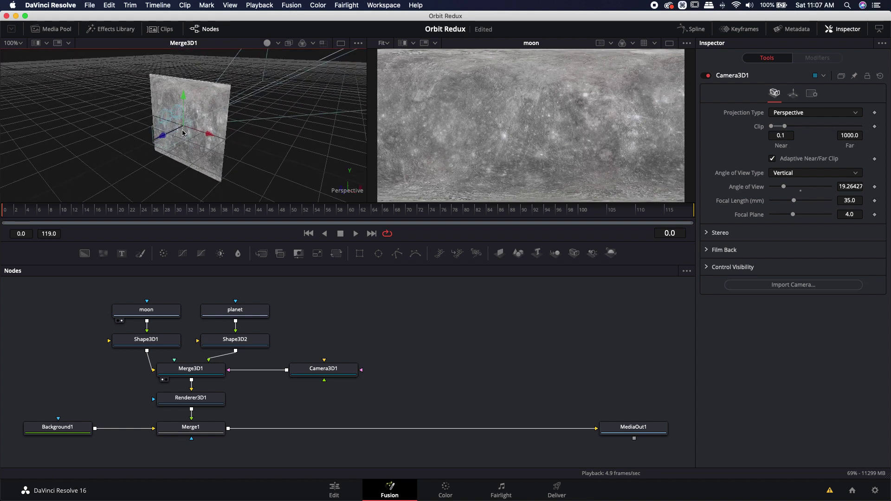
key("alt")
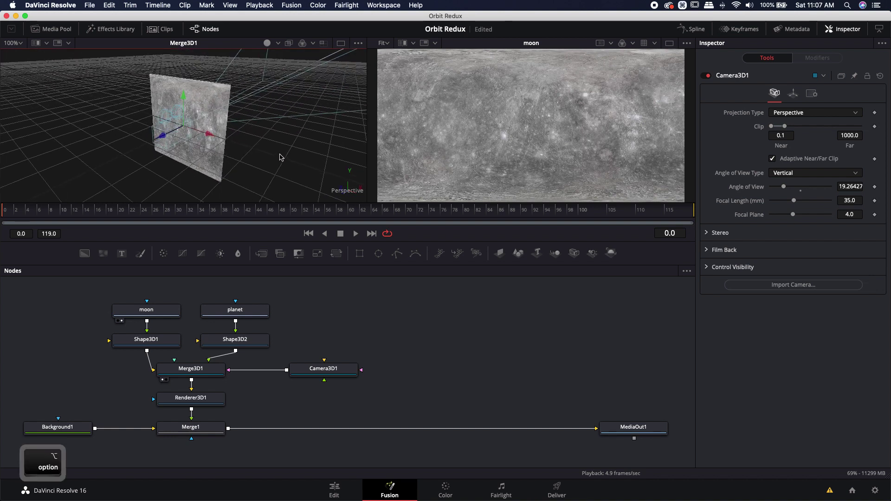
left_click_drag(288, 159, 219, 139)
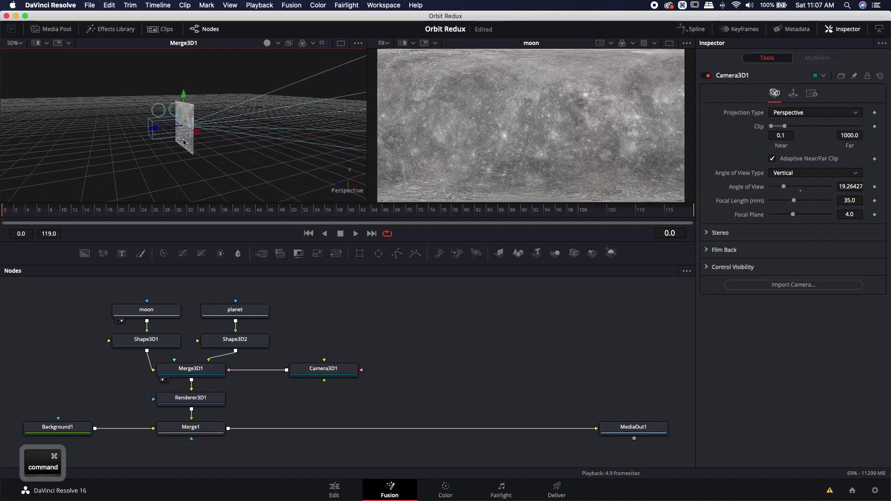
scroll(184, 143, "up", 5)
scroll(186, 144, "down", 5)
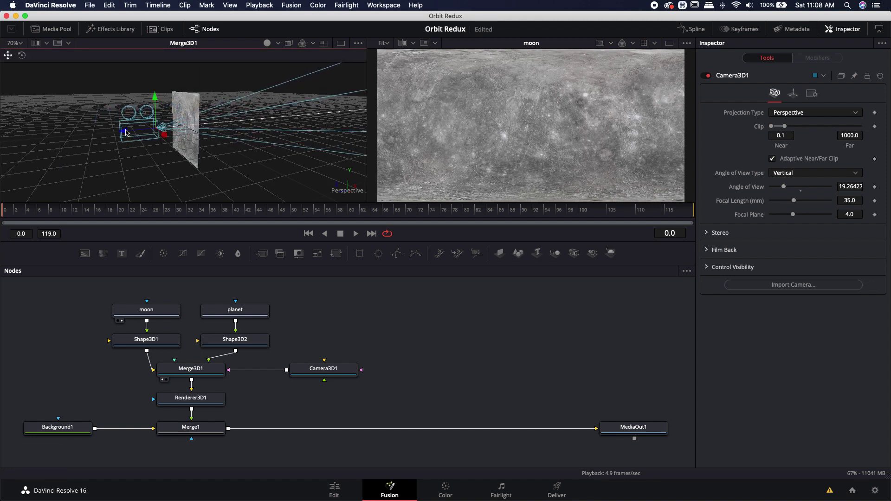
scroll(193, 139, "down", 5)
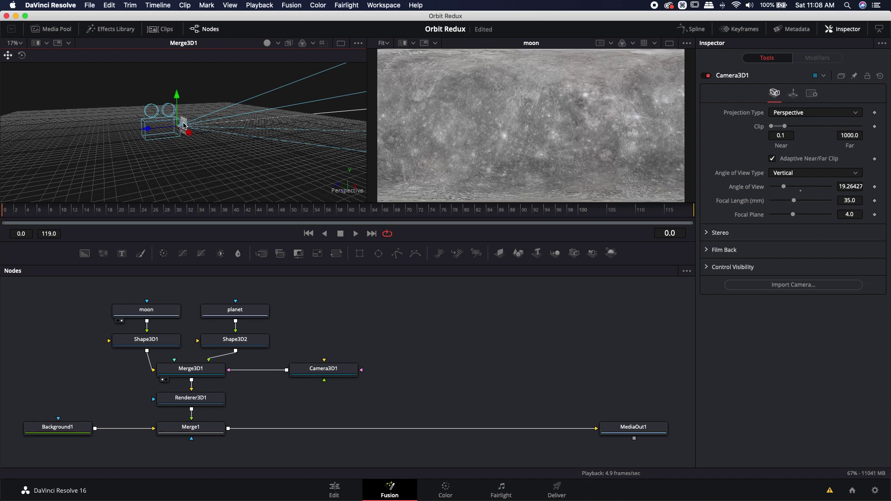
left_click_drag(184, 123, 41, 142)
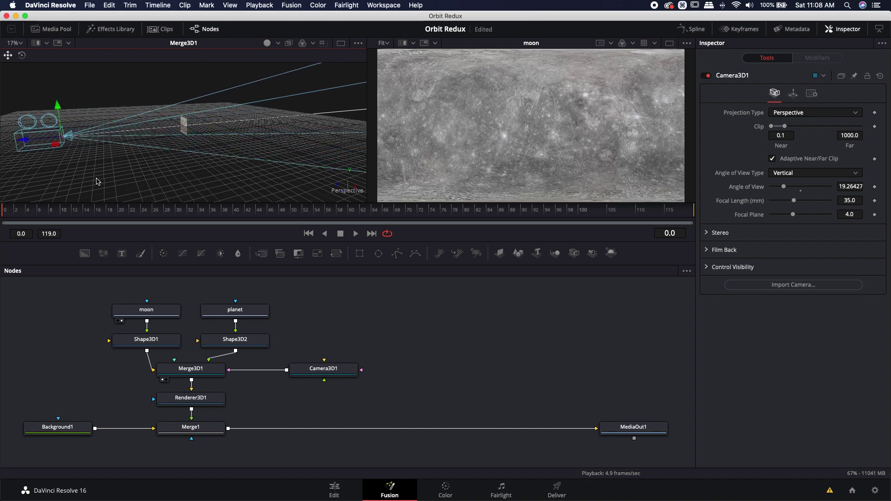
- Preview MediaOut1 in the right viewer and make Shape3D1 (moon) a sphere of radius 0.39
key("f")
key("super+shift+z")
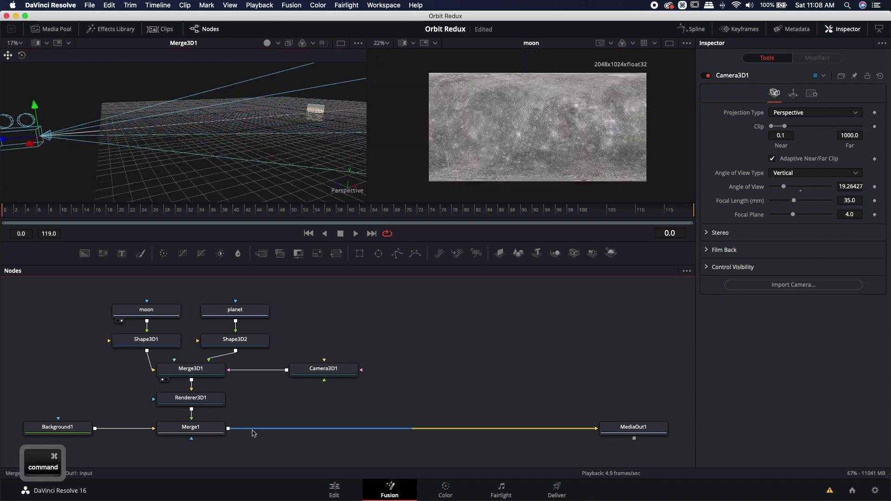
left_click_drag(642, 430, 553, 153)
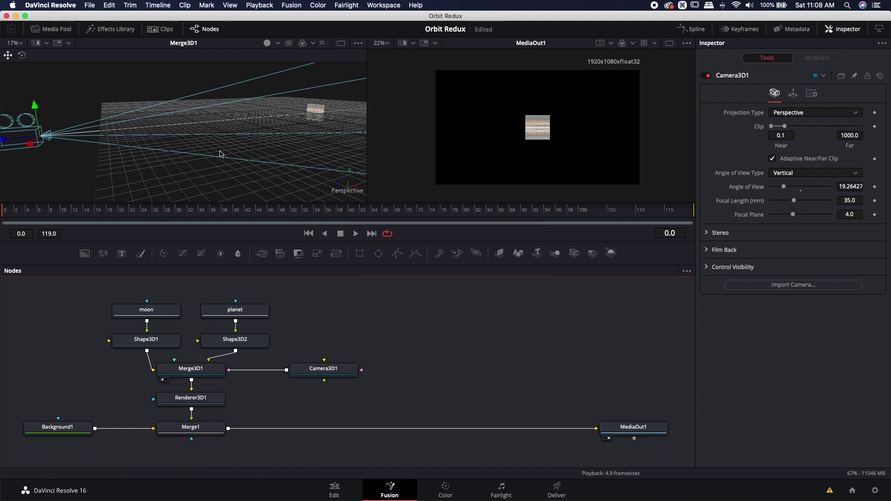
scroll(263, 144, "up", 3)
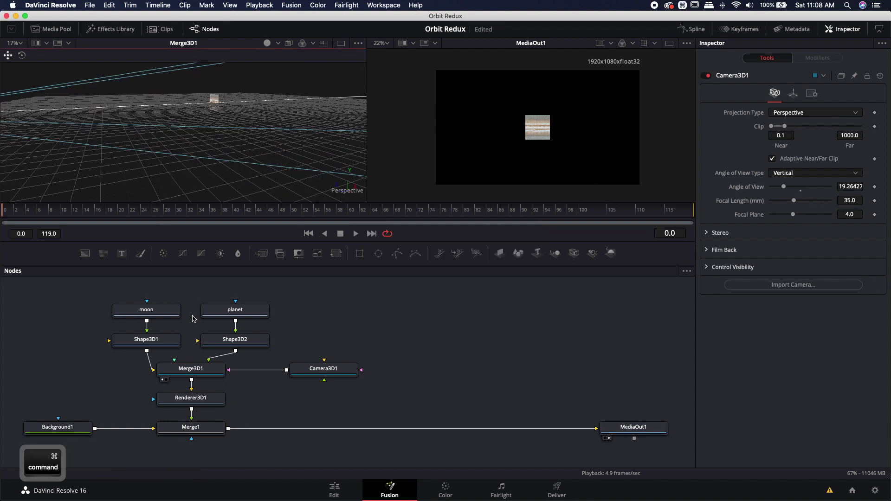
left_click(147, 345, "super")
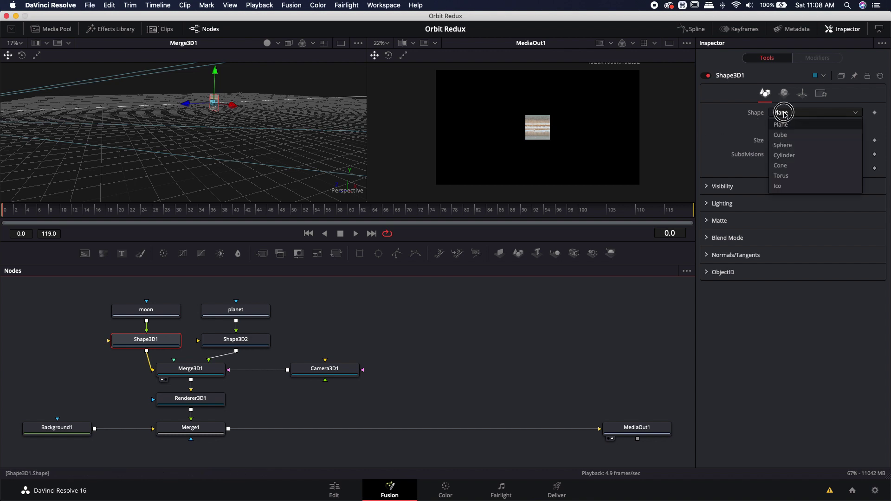
left_click(783, 145)
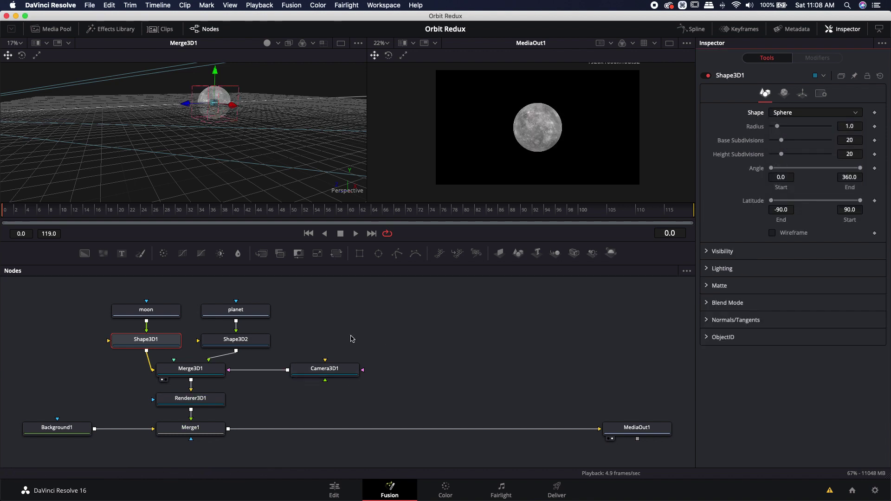
left_click_drag(776, 126, 774, 128)
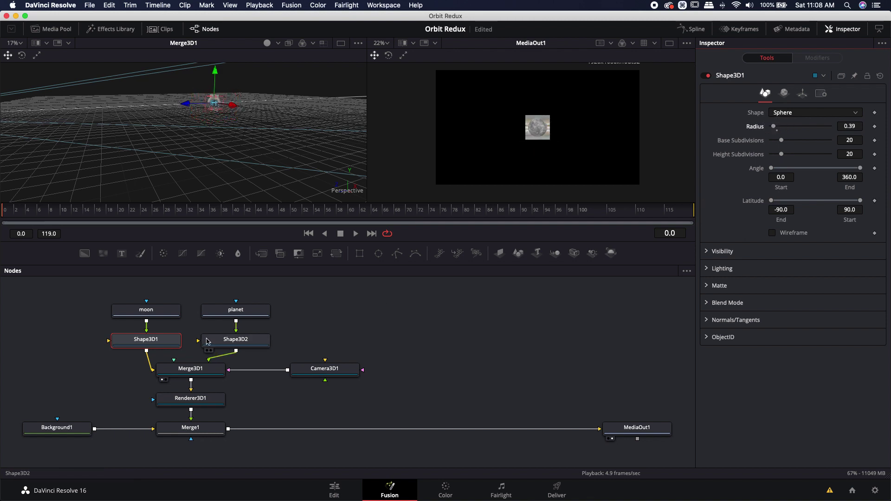
- Make Shape3D2 (planet) a sphere with radius 1.18
left_click(260, 343)
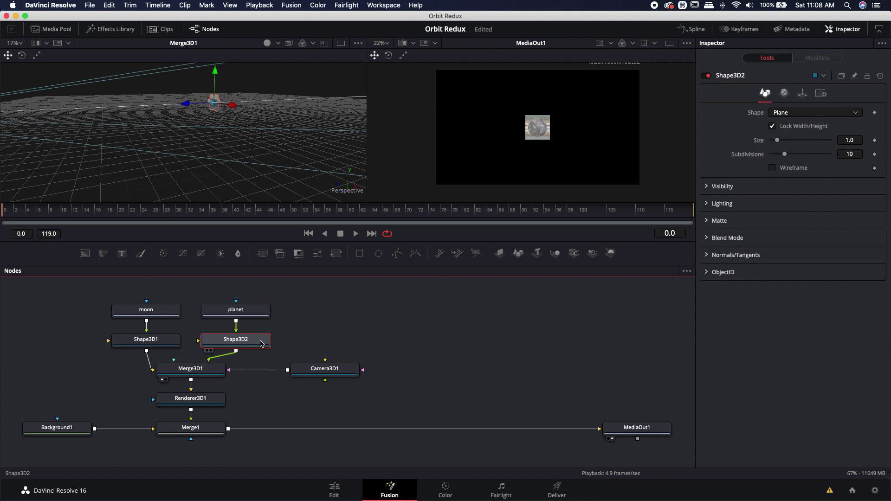
left_click(789, 113)
left_click(787, 148)
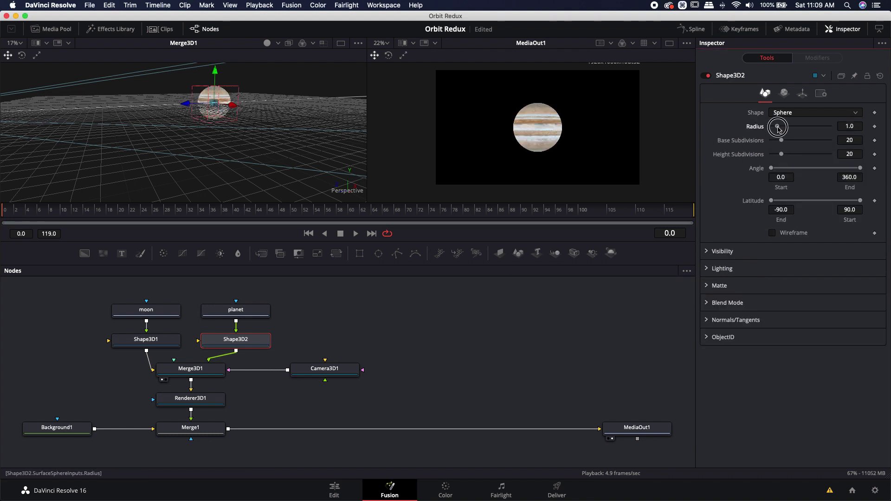
left_click_drag(778, 129, 783, 126)
left_click(362, 390)
scroll(250, 367, "down", 1)
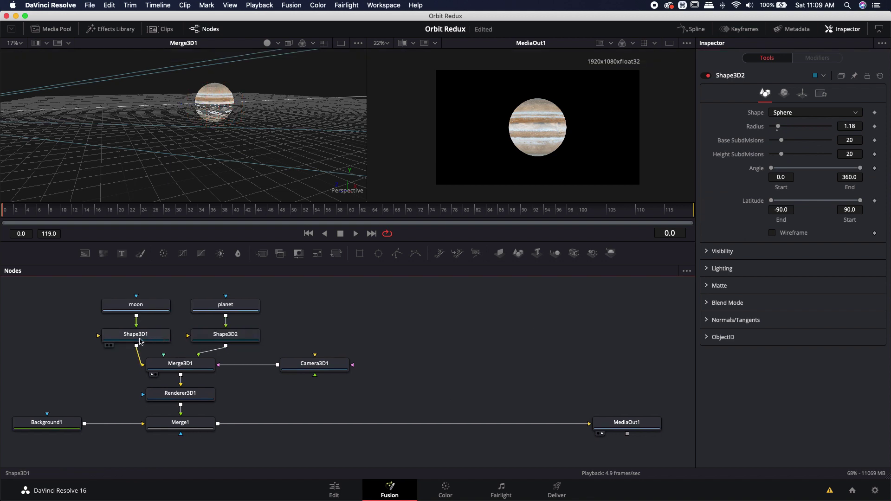
- Drag the moon sphere sideways along X so it sits in front of the planet
left_click(140, 340)
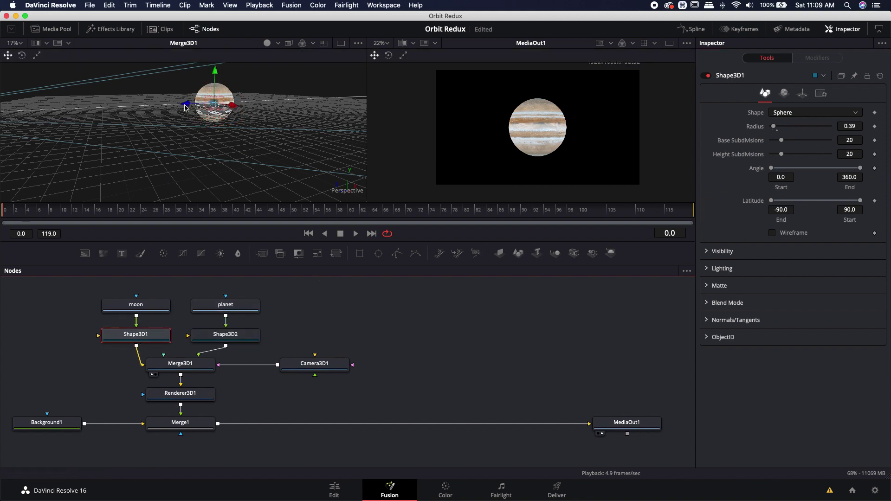
left_click_drag(185, 108, 150, 108)
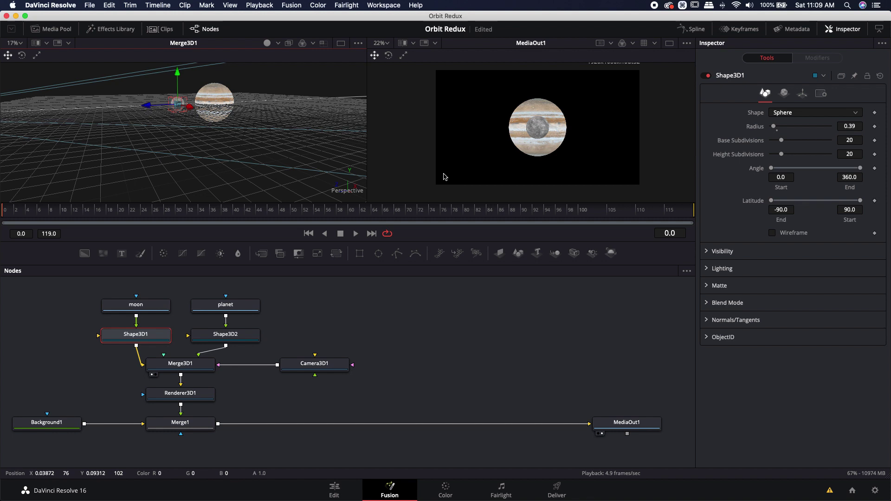
left_click_drag(178, 103, 147, 125)
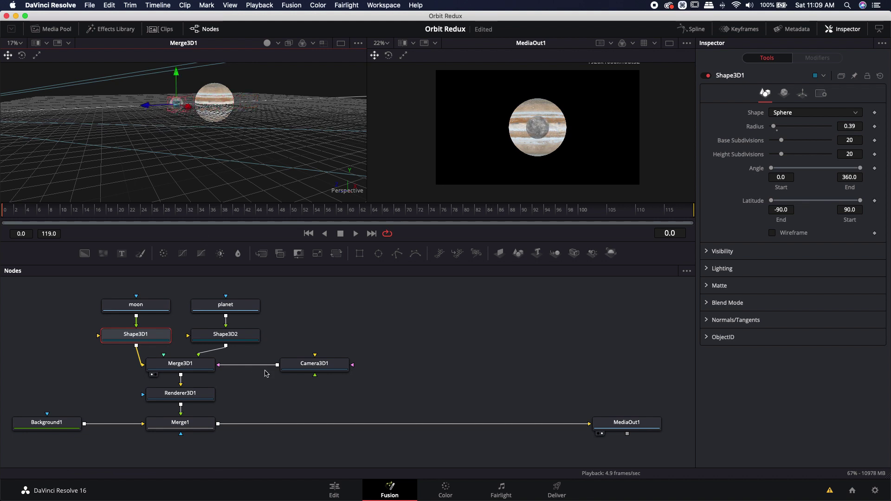
scroll(378, 315, "down", 1)
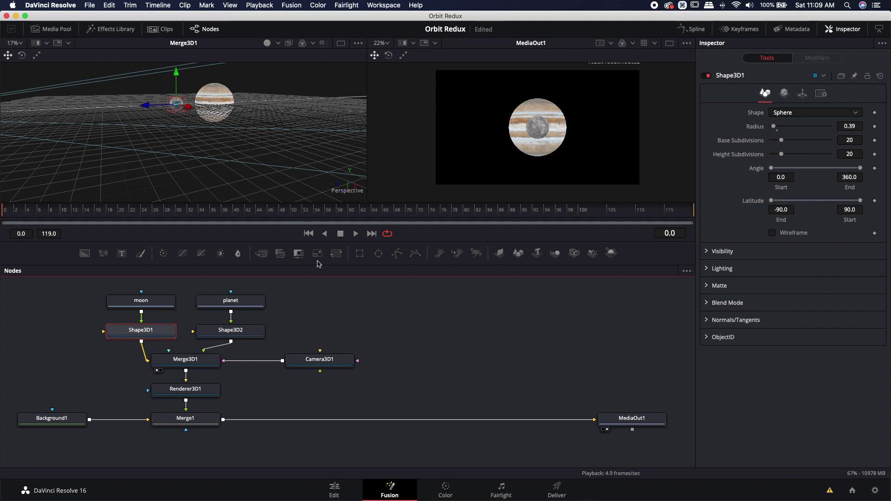
mouse_move(147, 330)
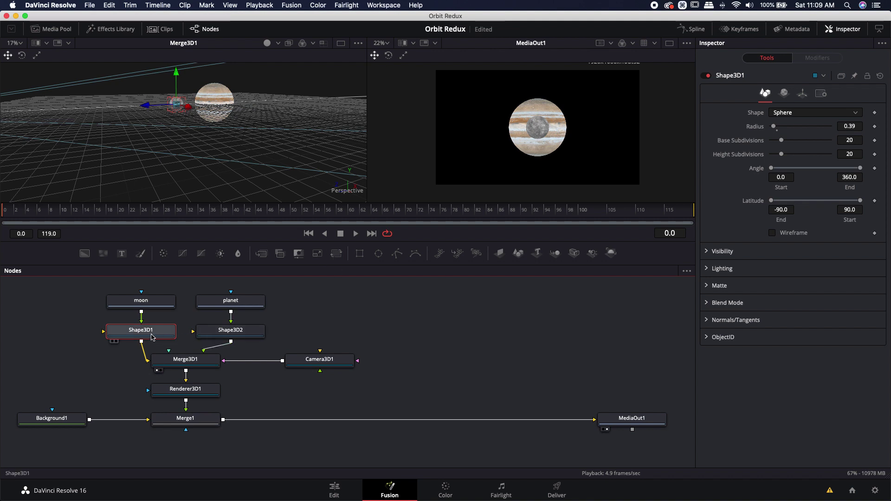
left_click(329, 333)
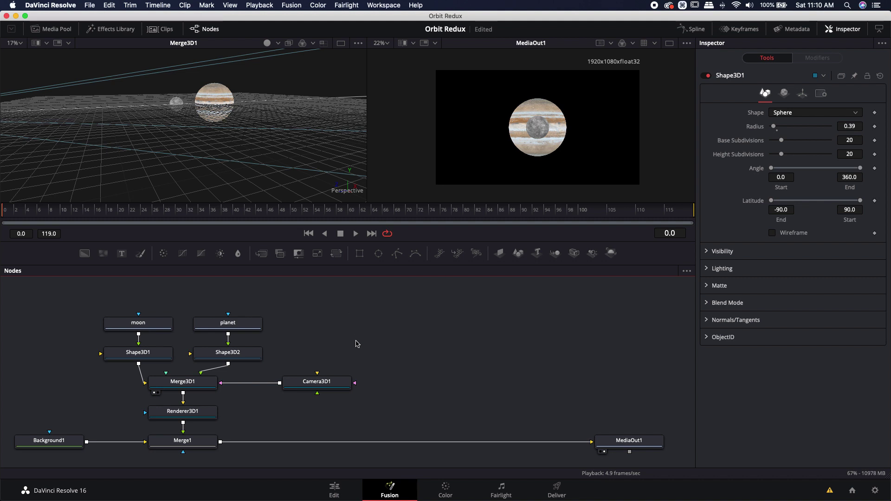
left_click(171, 355)
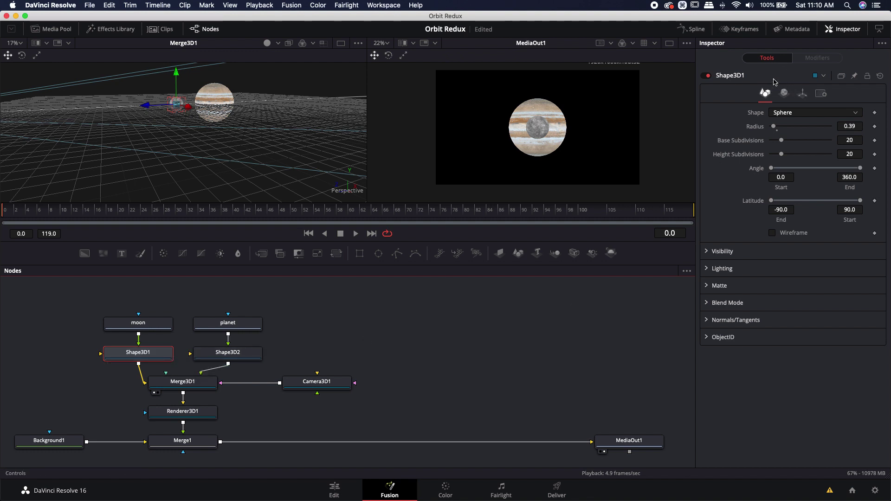
- Save, then set the moon's Pivot Z to -2.464 at the planet's centre, testing Rotation Y -352.2
left_click(805, 97)
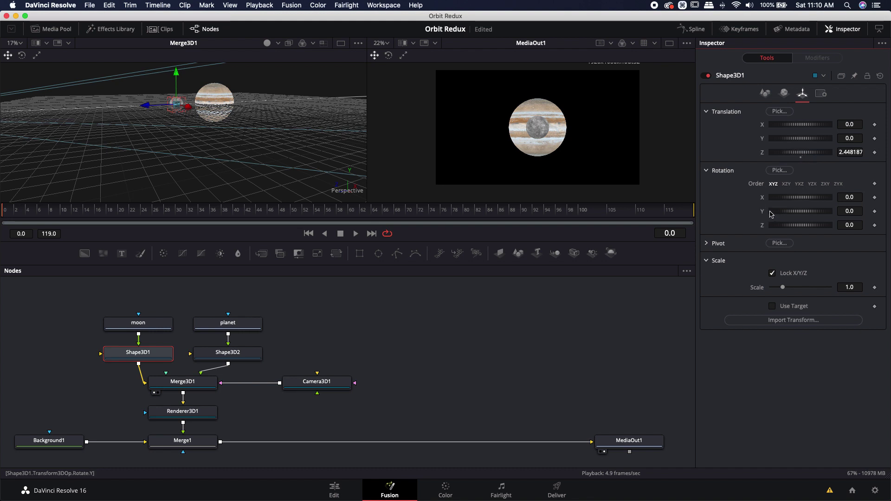
key("super+s")
left_click(707, 245)
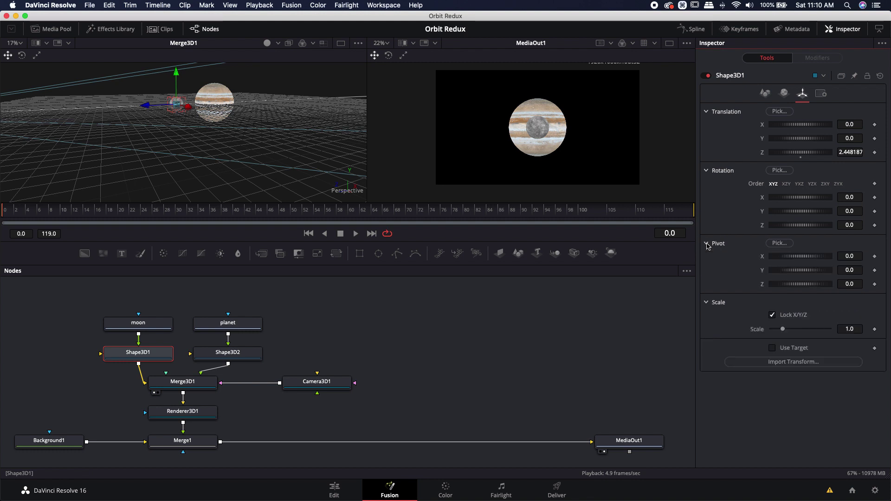
left_click_drag(802, 285, 744, 282)
left_click_drag(800, 211, 739, 216)
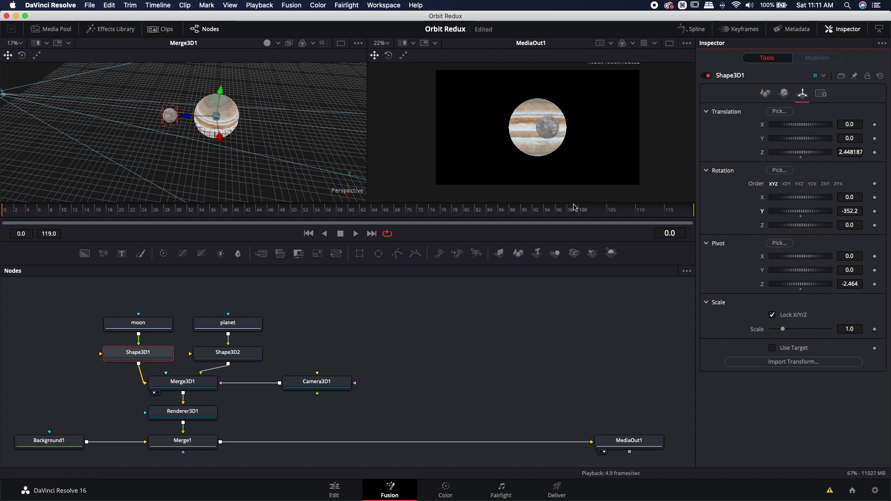
- Turn the moon's Rotation Y into an expression and set it to time*3
left_click(860, 211)
type("=")
key("Return")
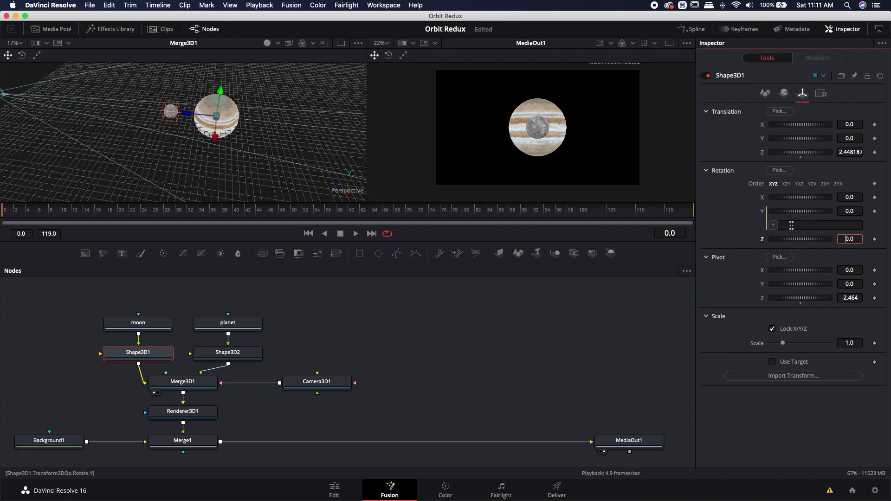
left_click(797, 227)
type("time")
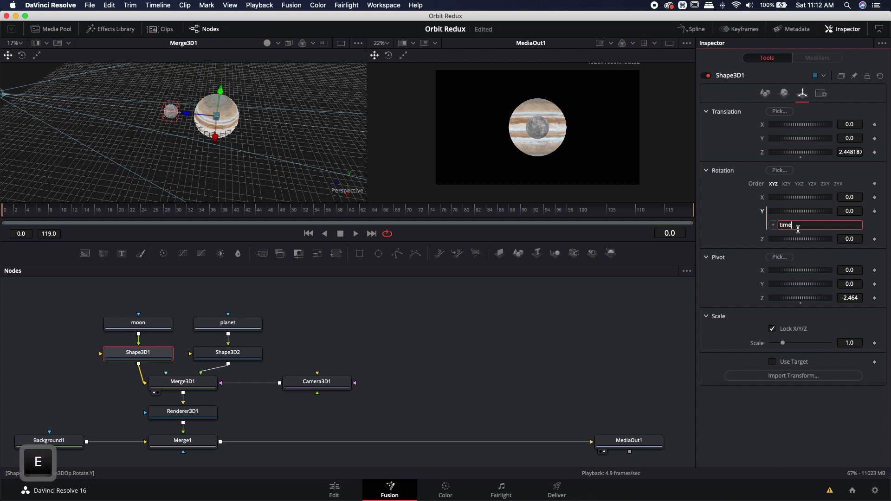
type("*")
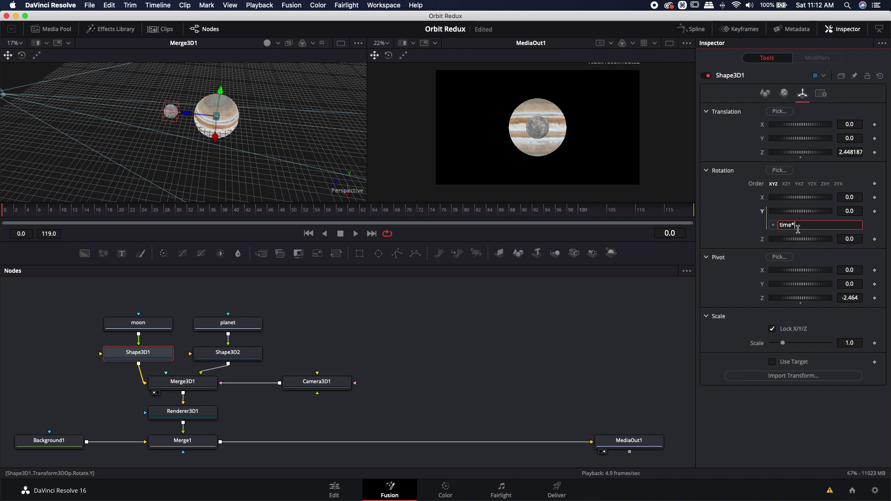
type("3")
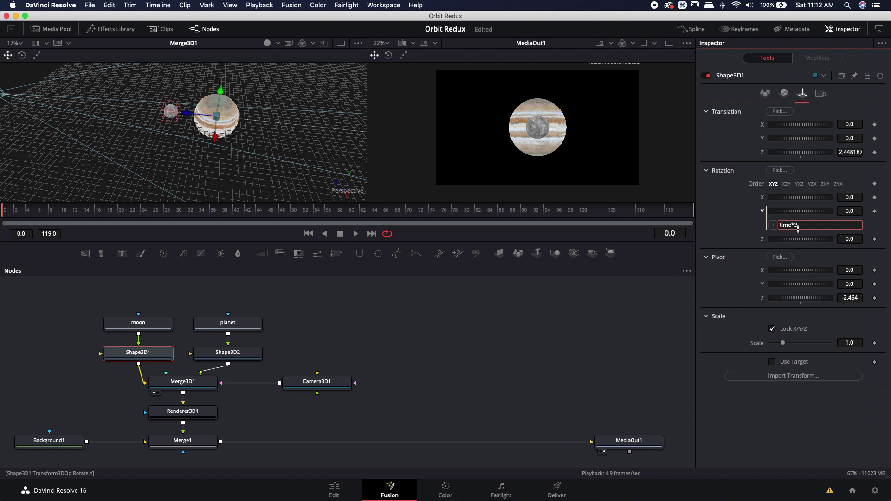
key("Return")
- Play the composite on the Edit page to watch the orbit, then return to 00:00:00:00
left_click(331, 490)
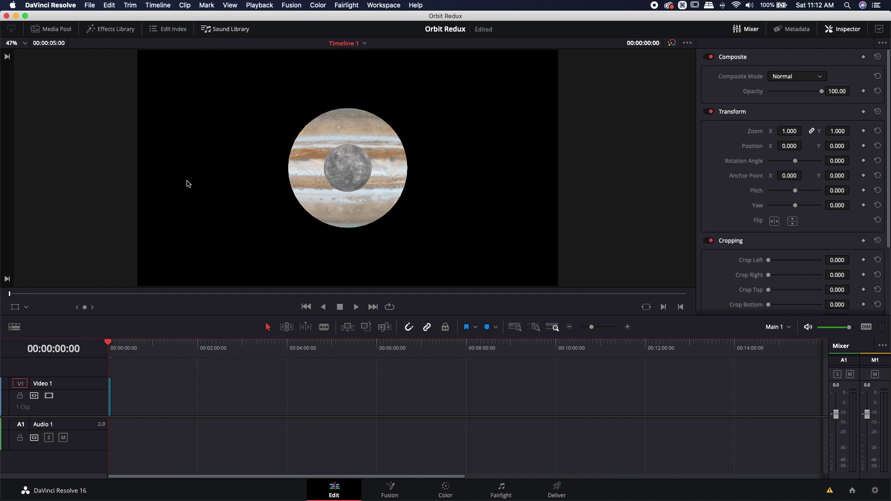
key("space")
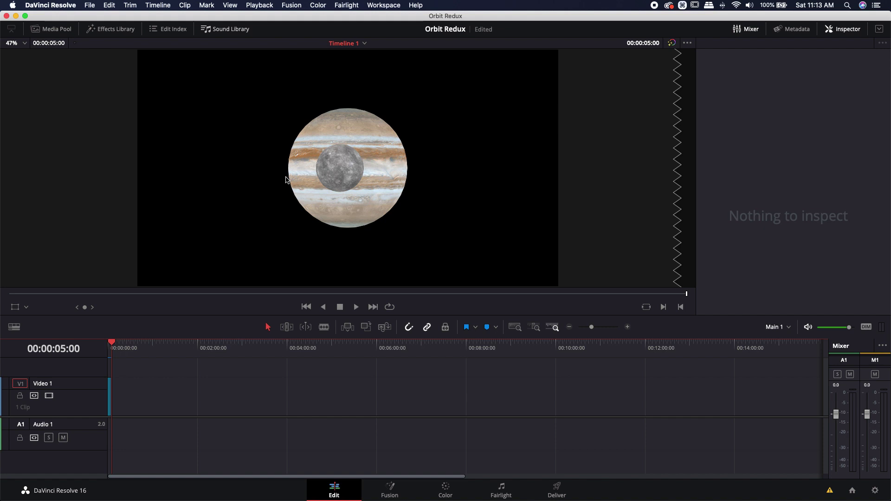
key("Home")
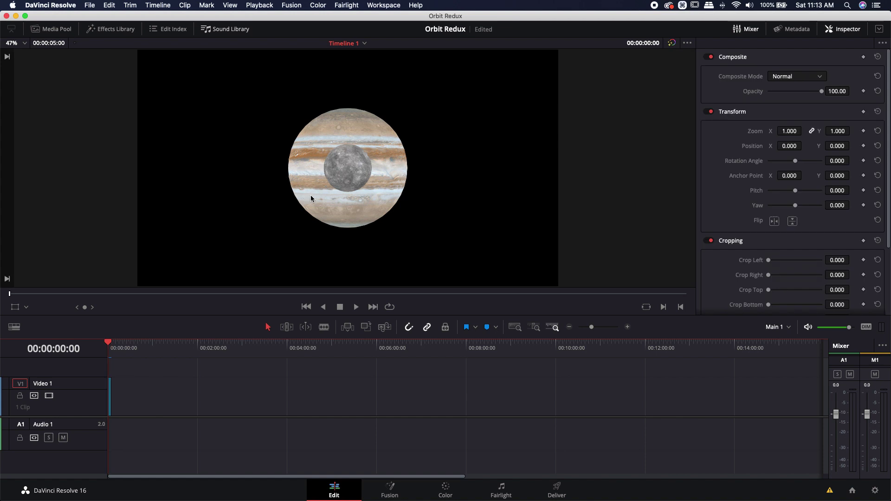